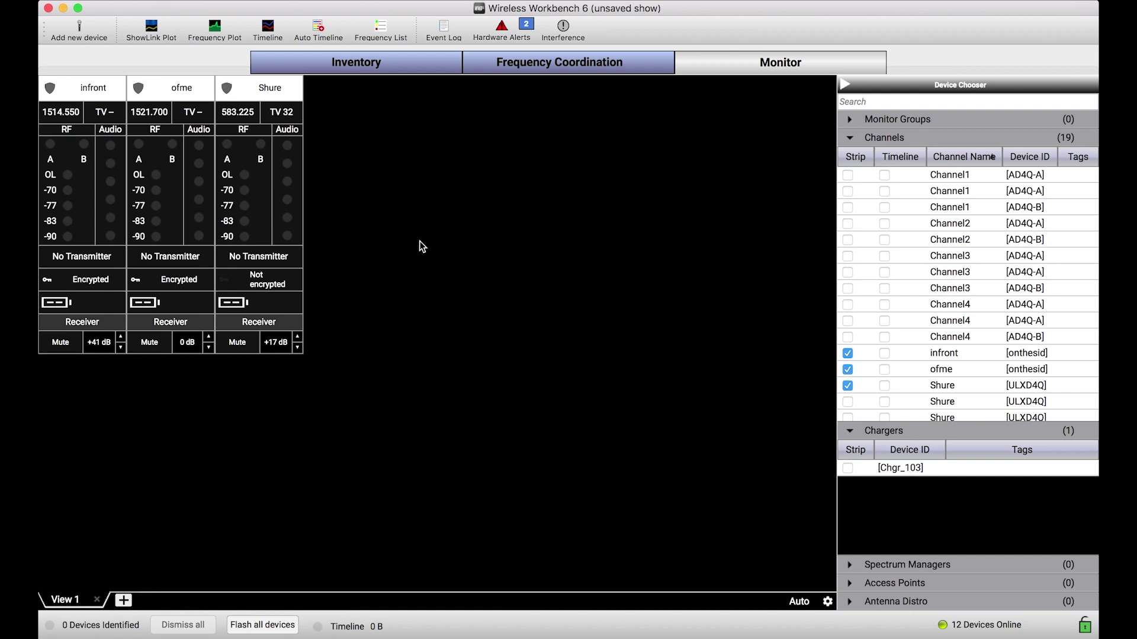
Select the three channel strips and set the monitor layout's Arrange Mode to Snap
drag(430, 241, 101, 162)
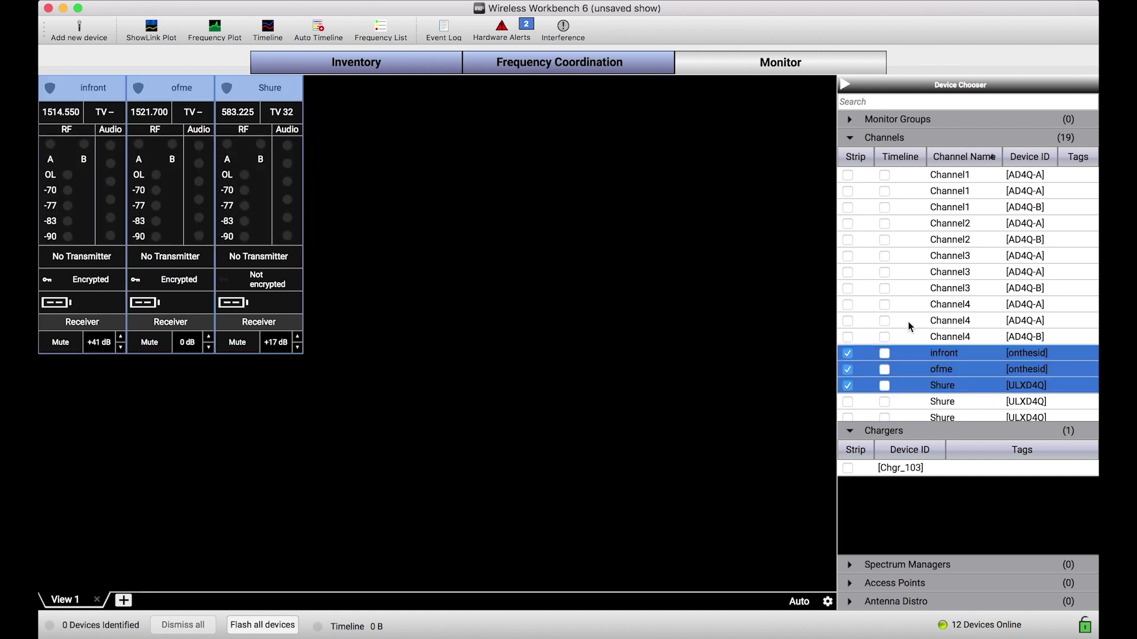
scroll(911, 326, down, 3)
scroll(916, 325, up, 3)
right_click(579, 285)
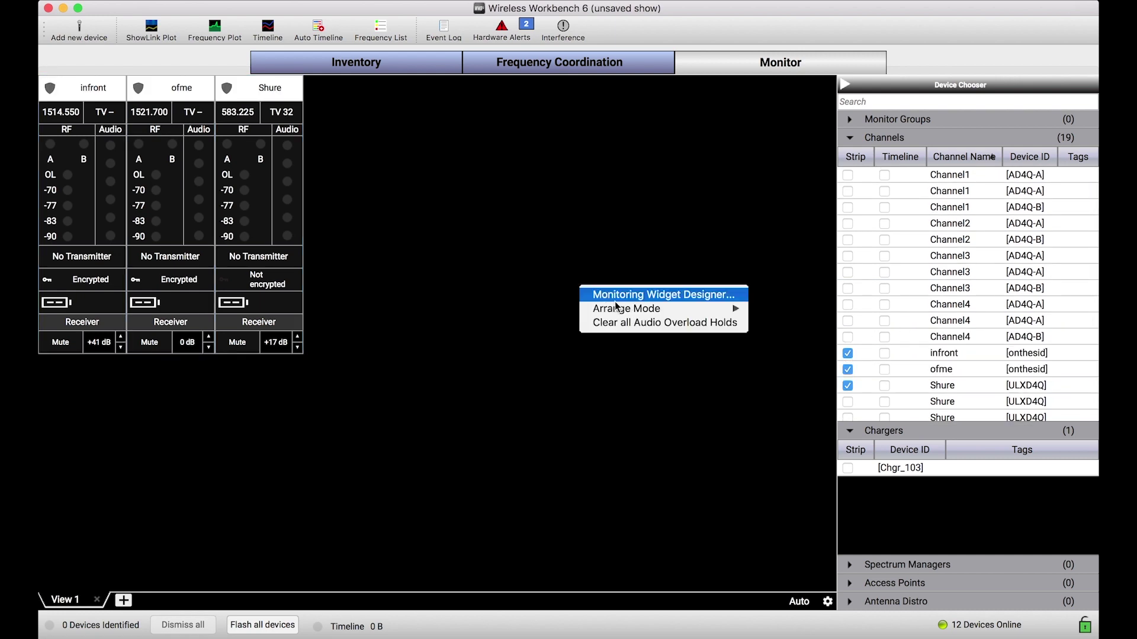
mouse_move(681, 309)
click(768, 339)
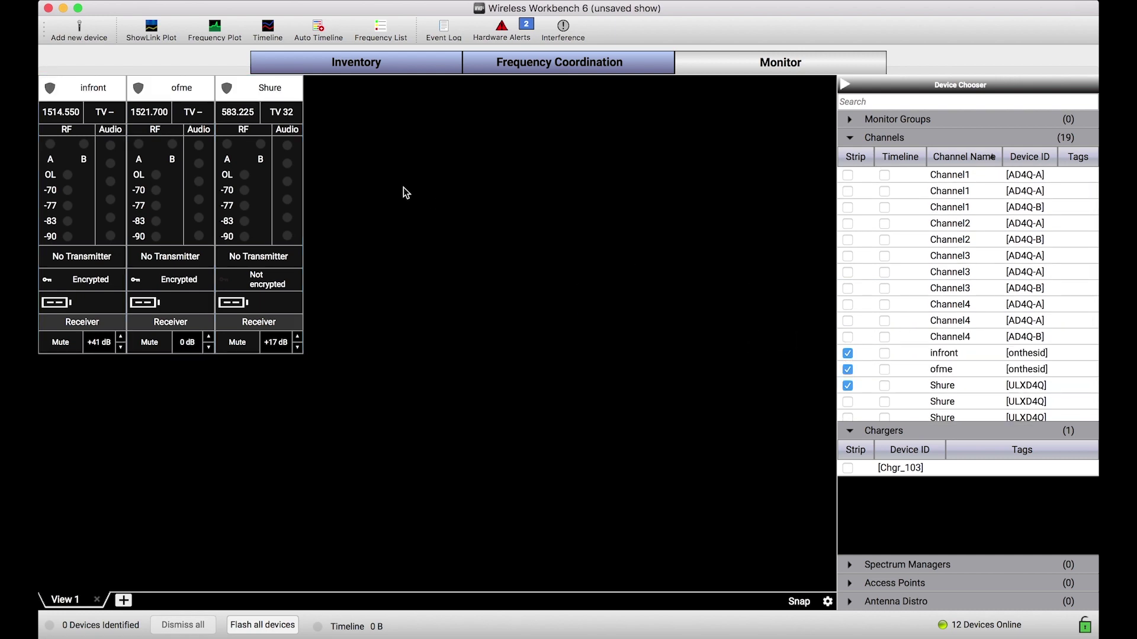
Line up the Shure, ofme and infront strips side by side in the view centre
drag(288, 176, 621, 272)
drag(183, 178, 502, 268)
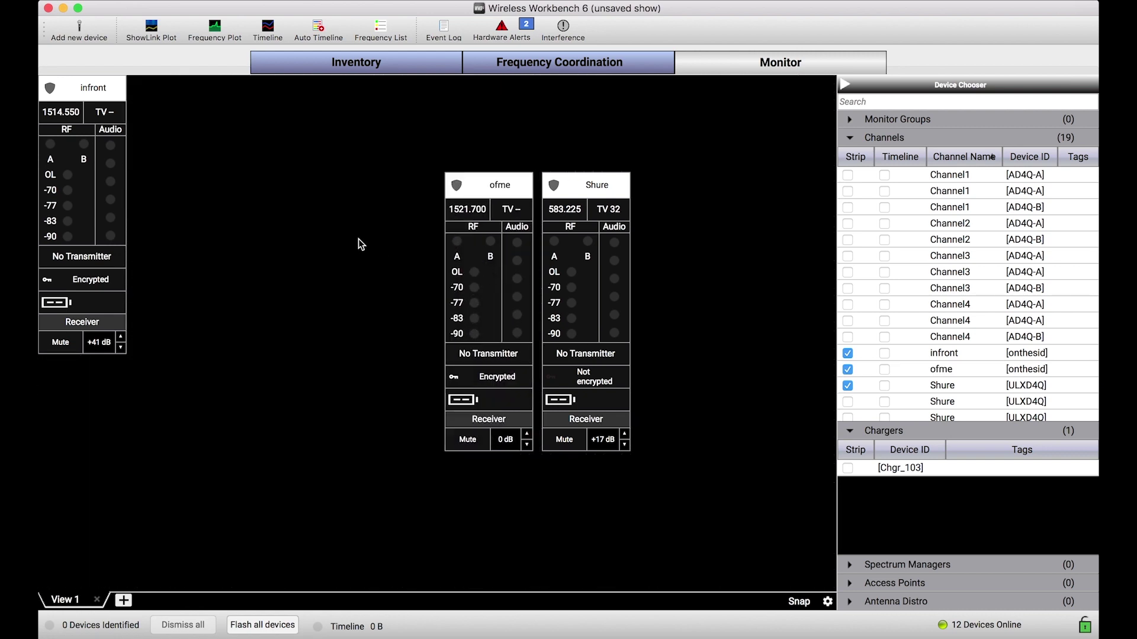
drag(97, 182, 406, 283)
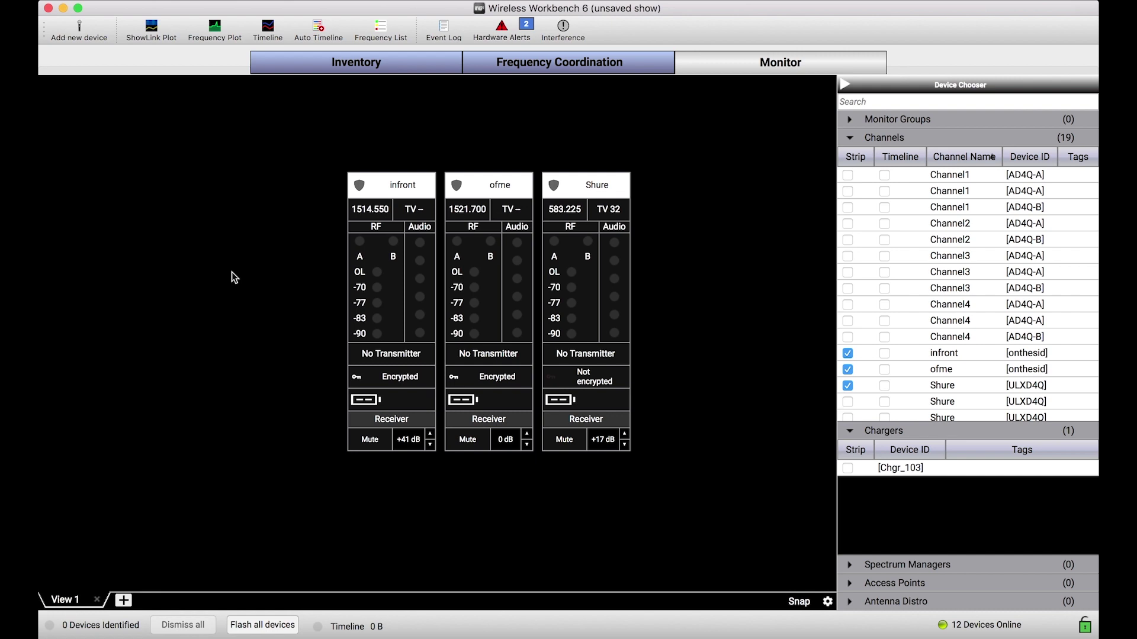
Add a second monitor view and rename the first view to 'Mics'
click(123, 600)
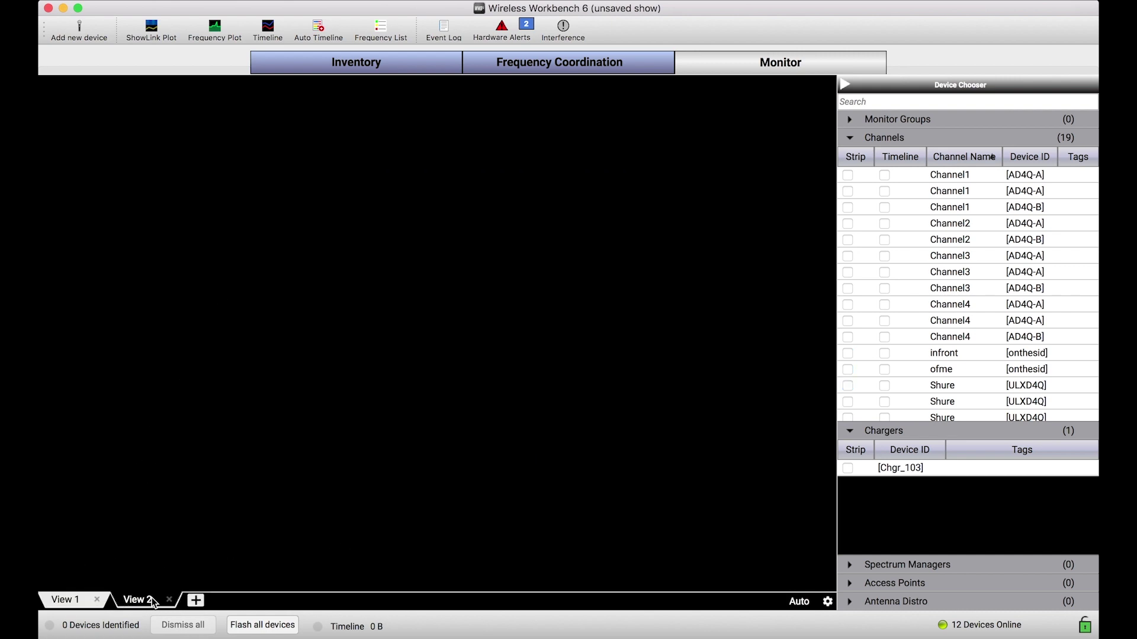
double_click(70, 600)
text(Mic)
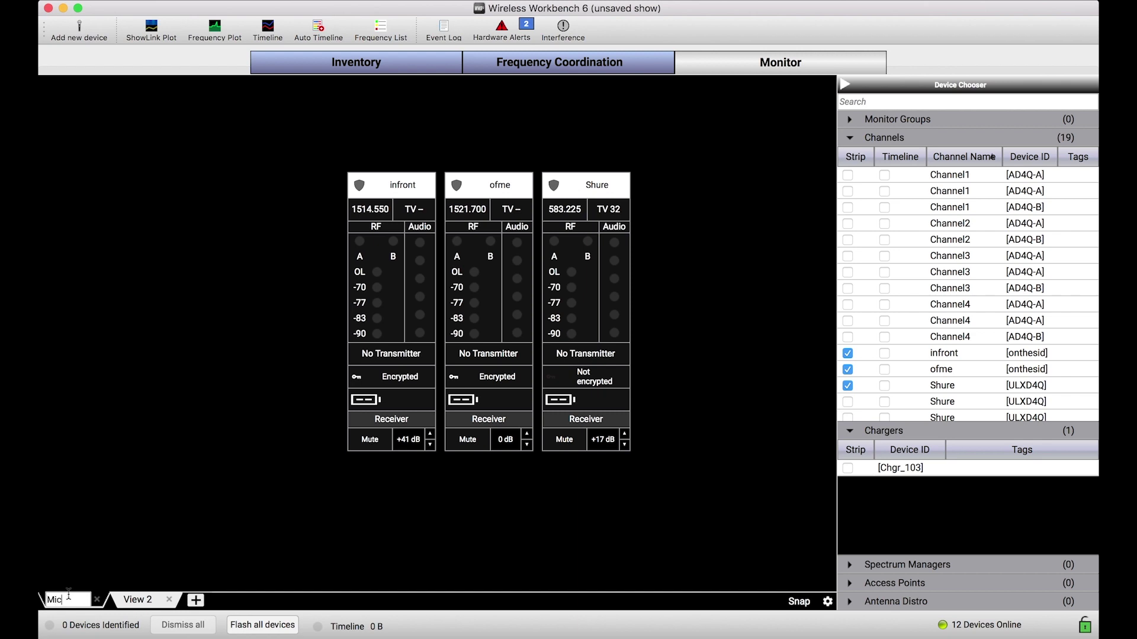
text(s)
key(Return)
Rename the second monitor view to 'Chargers'
double_click(128, 599)
text(Cha)
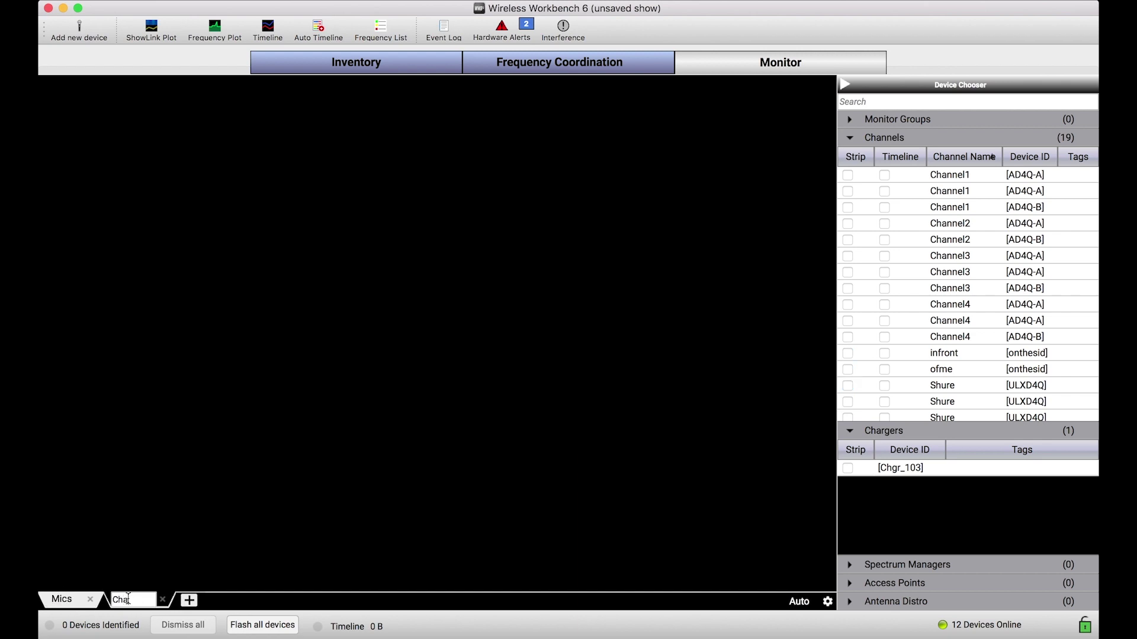
text(rgers)
key(Return)
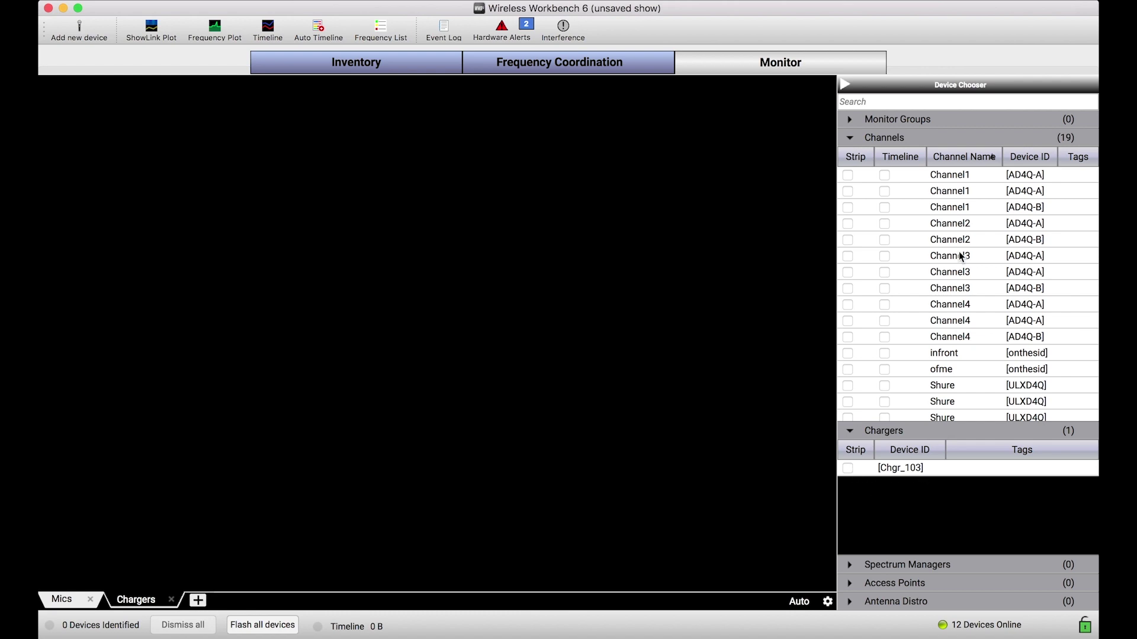
scroll(903, 210, down, 3)
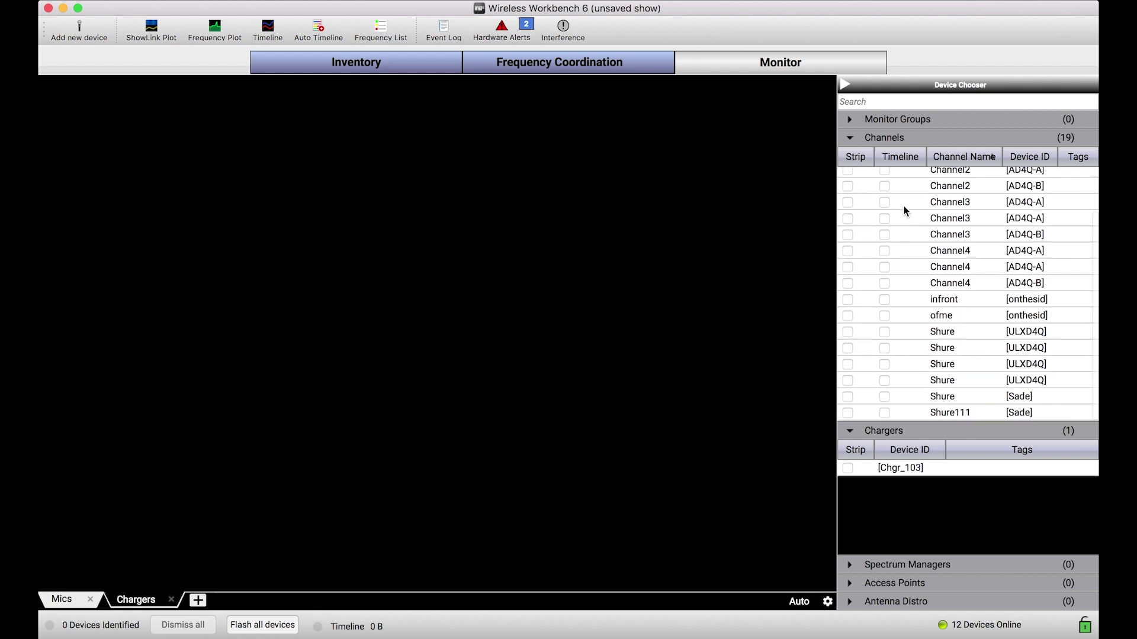
scroll(904, 210, up, 3)
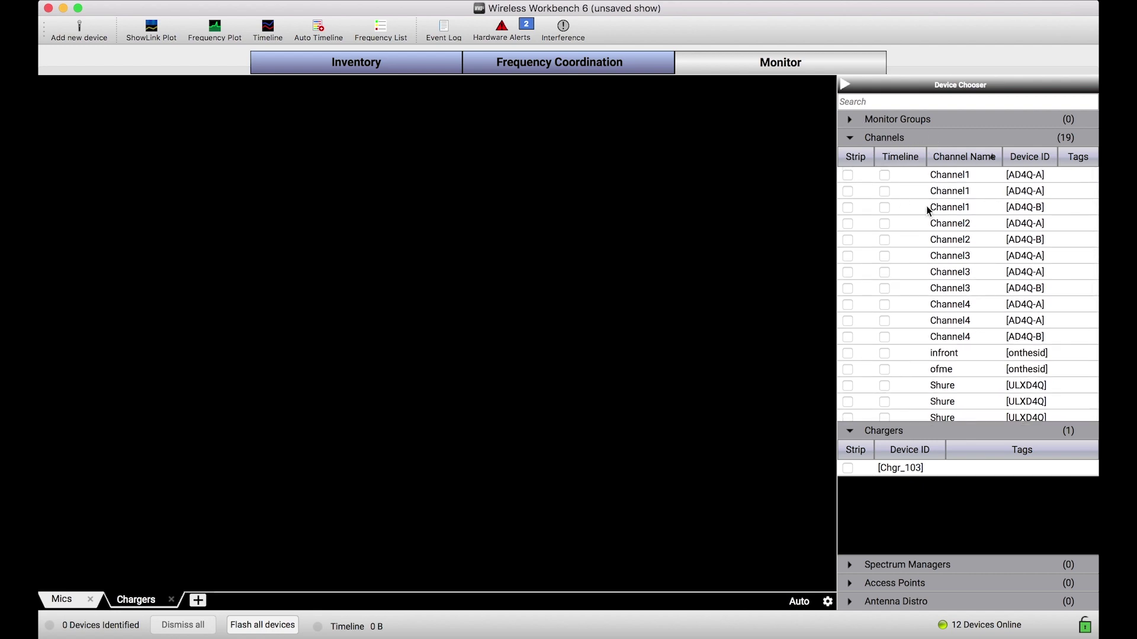
scroll(925, 245, down, 3)
scroll(859, 184, up, 3)
Add the Chgr_103 strip to Chargers, check its SBC850 inventory entry, then return to Monitor
click(848, 469)
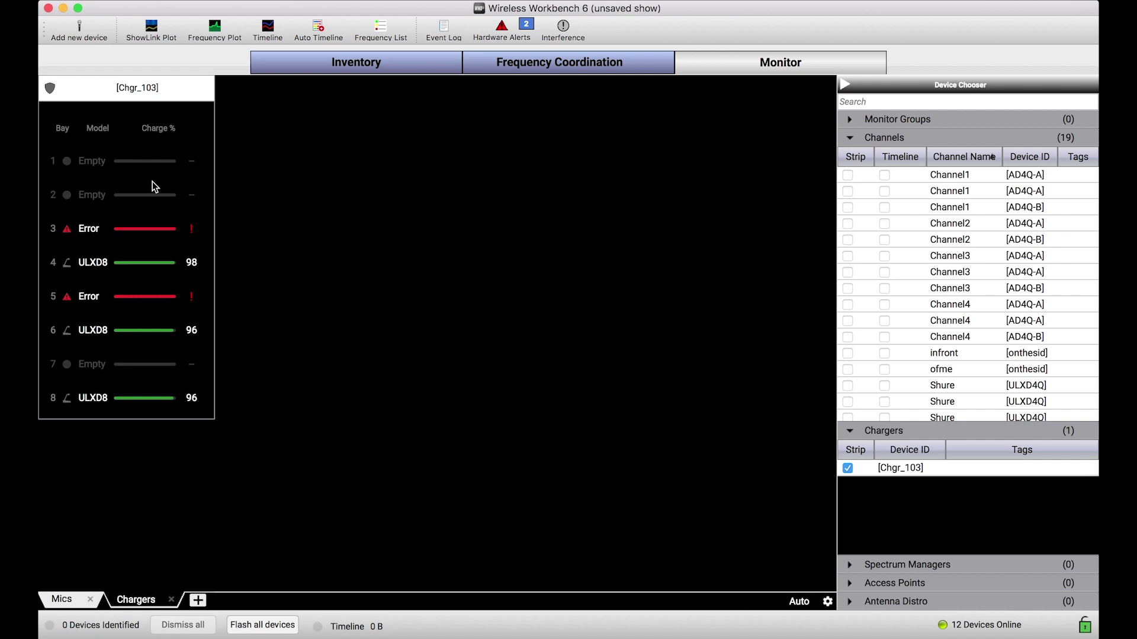
click(290, 66)
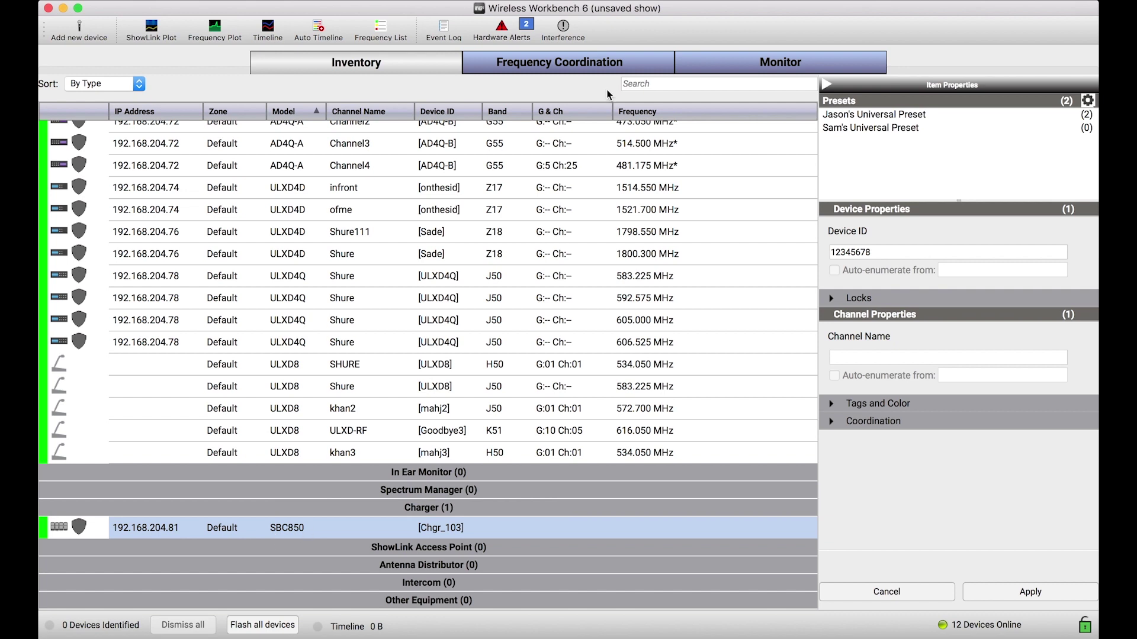
click(757, 62)
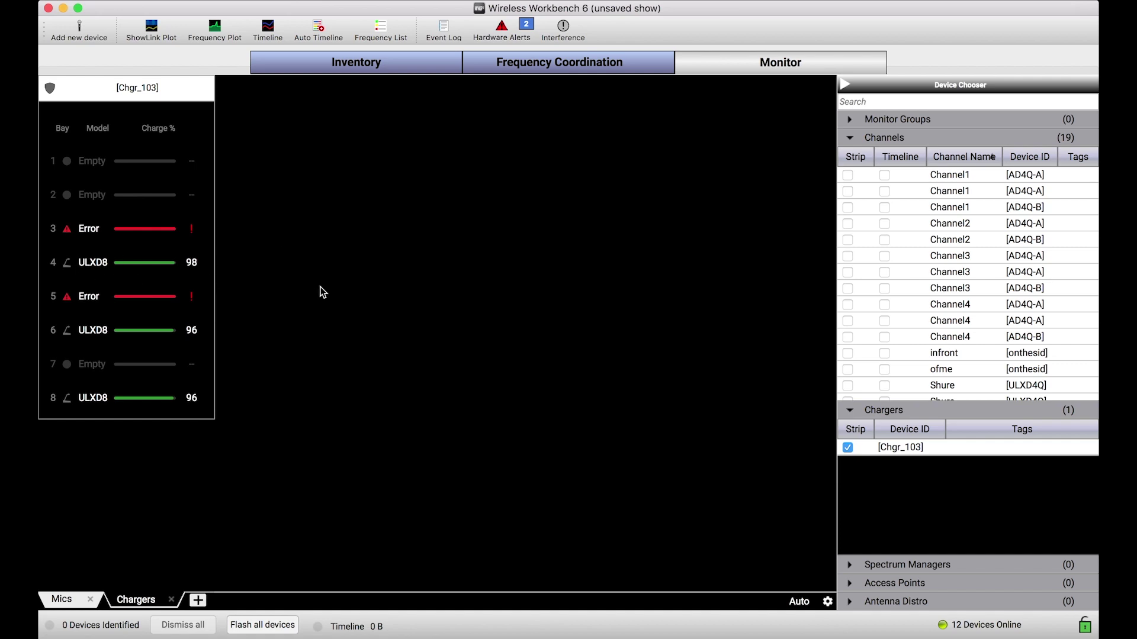
right_click(347, 224)
mouse_move(414, 242)
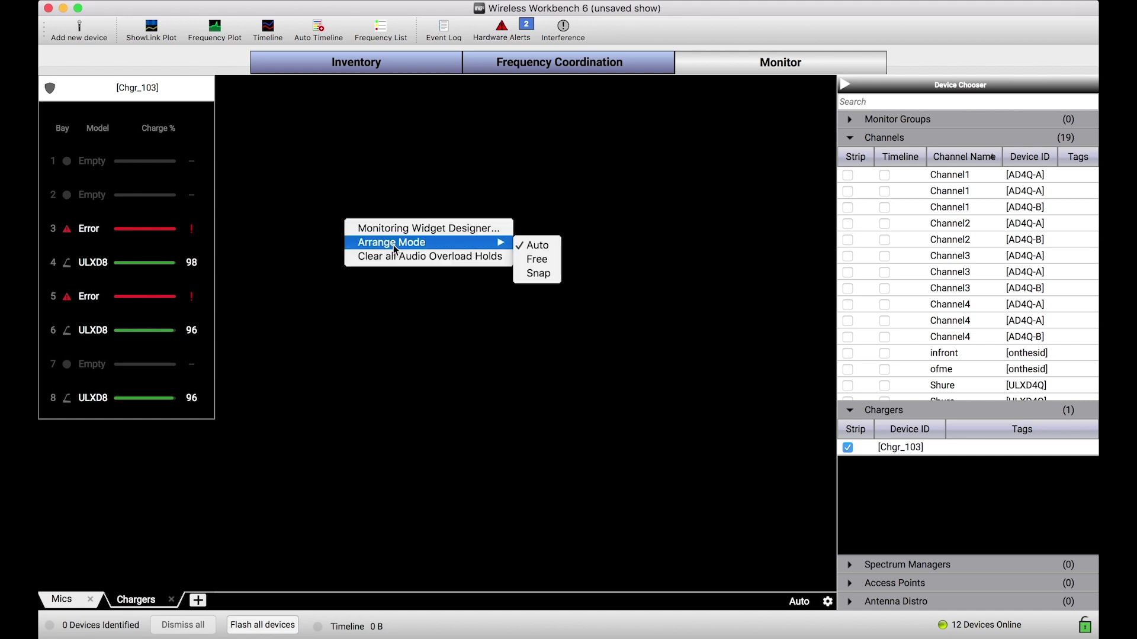
click(532, 275)
drag(167, 200, 440, 280)
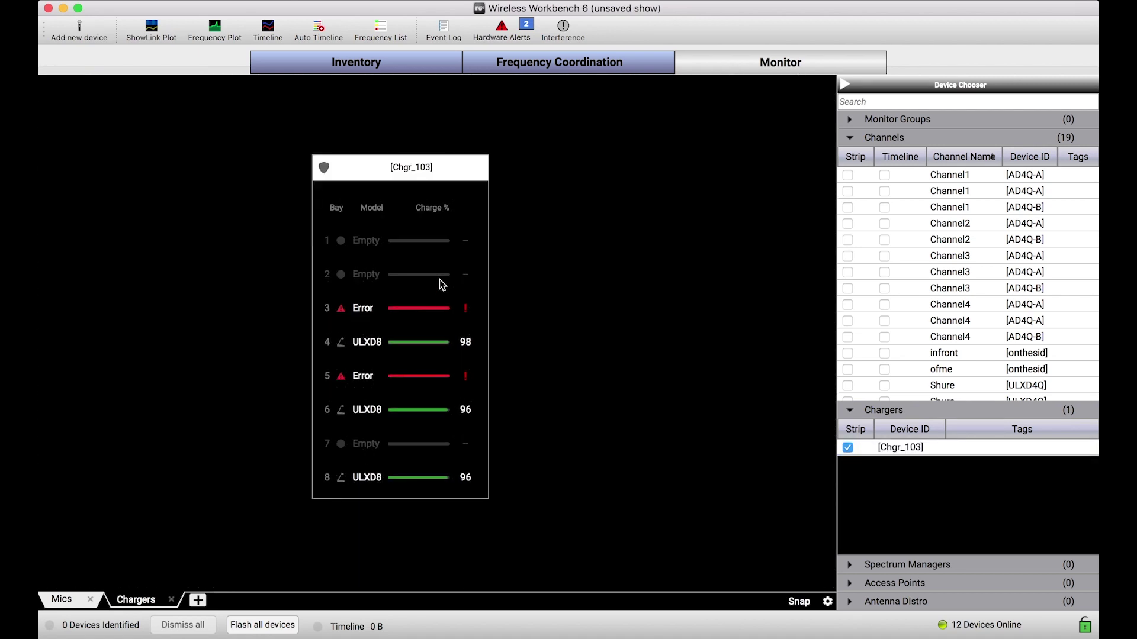
right_click(440, 279)
mouse_move(516, 314)
click(611, 318)
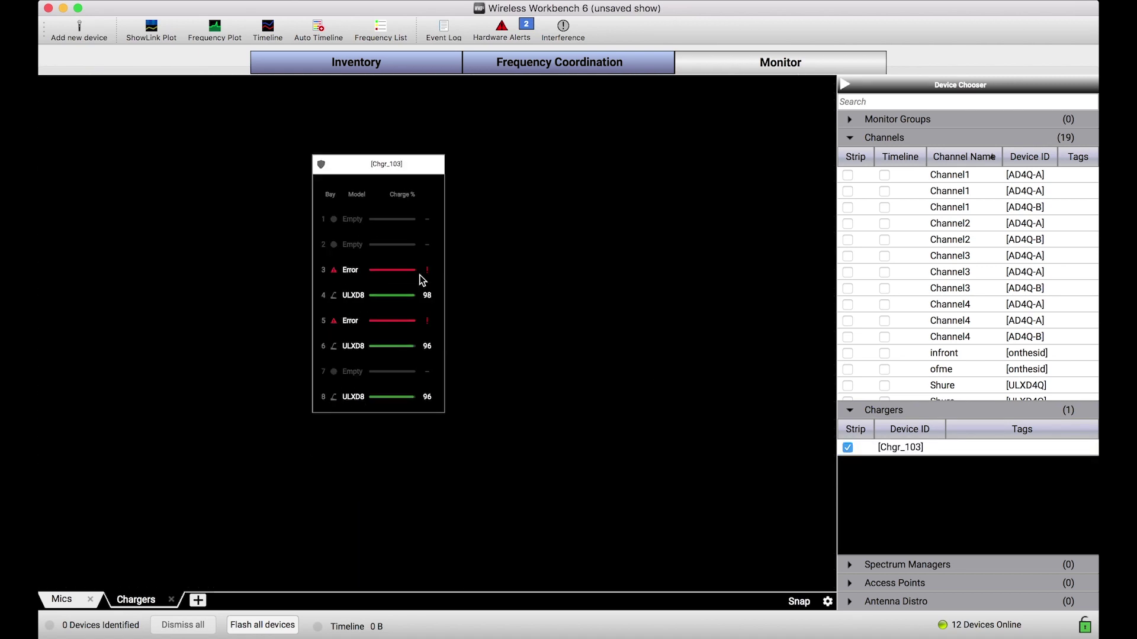
drag(422, 280, 145, 210)
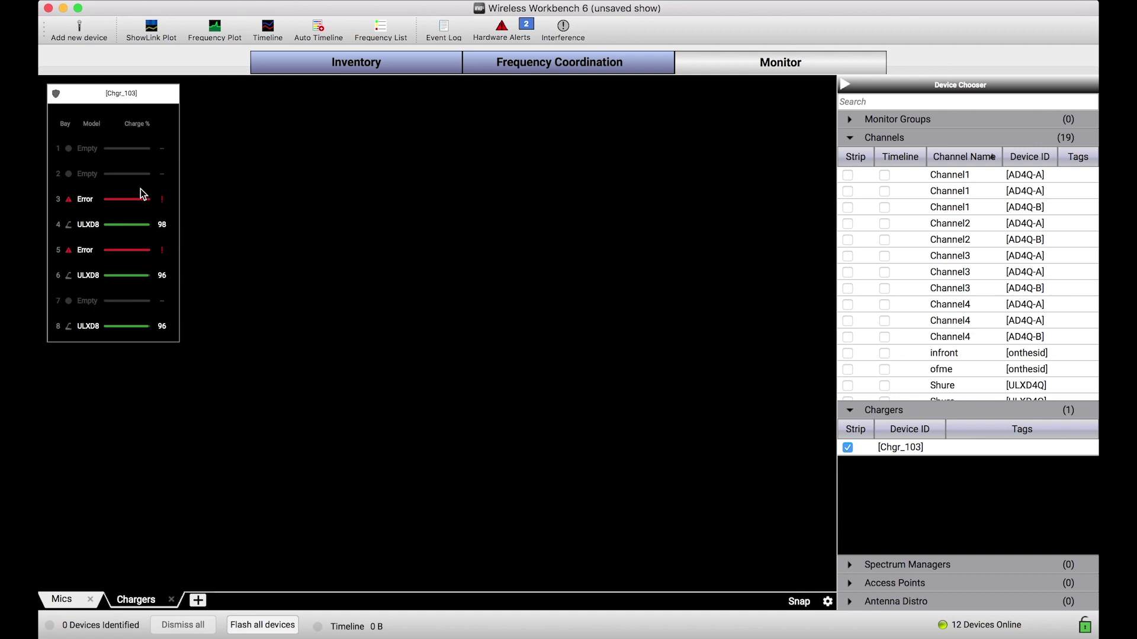
Open Chgr_103's SBC850 detail window and move it toward the top-left corner
double_click(110, 187)
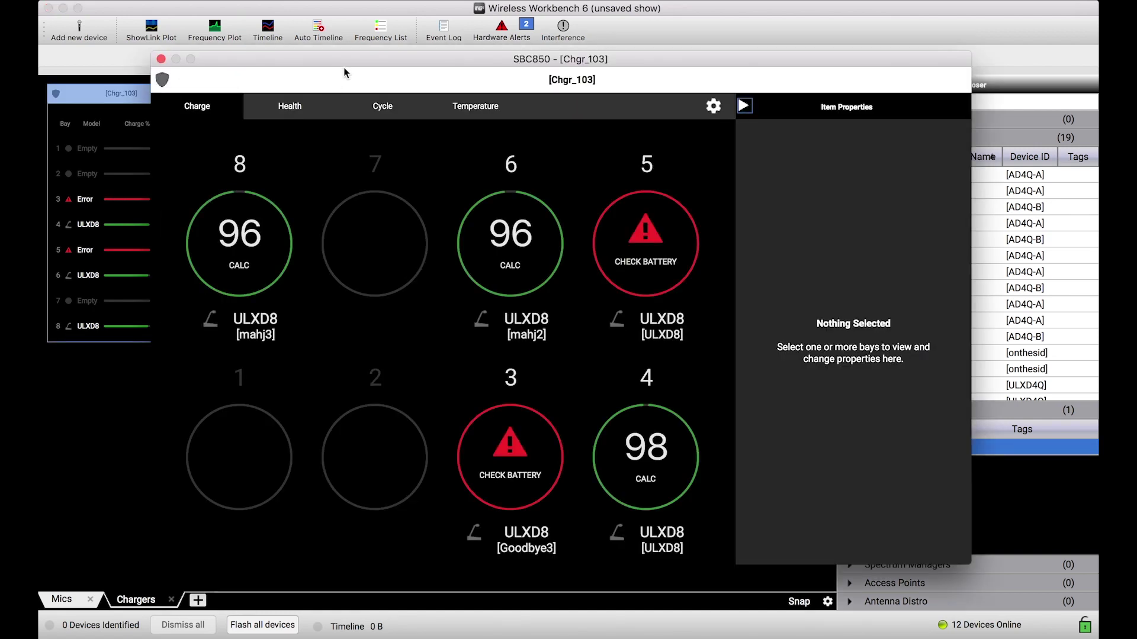
drag(343, 59, 327, 41)
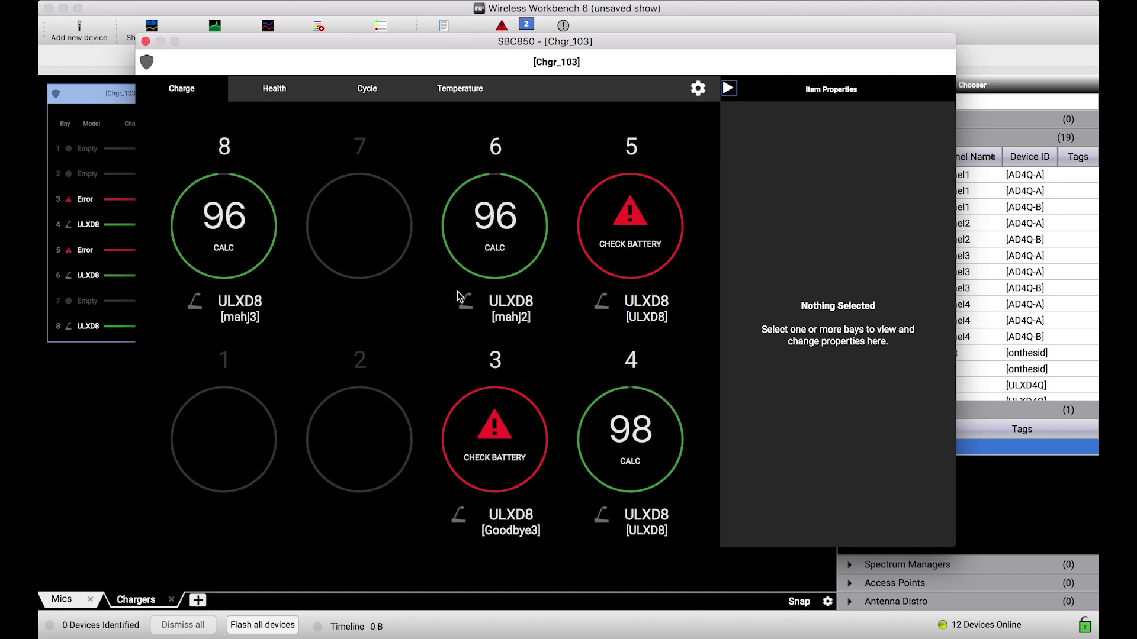
drag(495, 40, 467, 14)
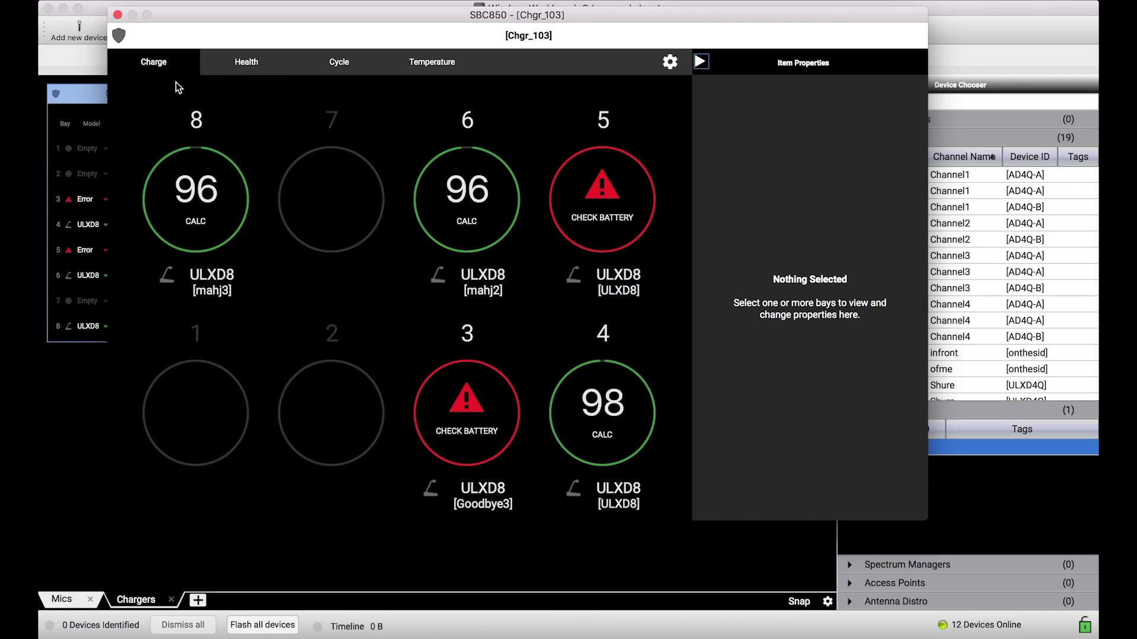
Review bay battery health and cycle counts (23, 26, 12), then show bay 4's Item Properties
click(242, 69)
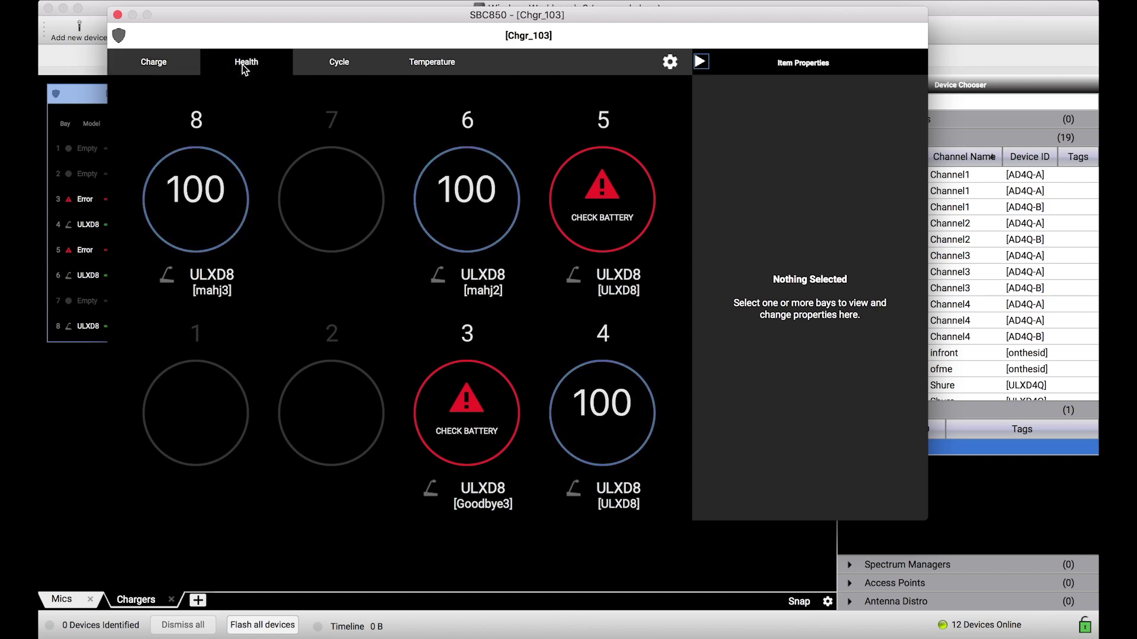
click(354, 64)
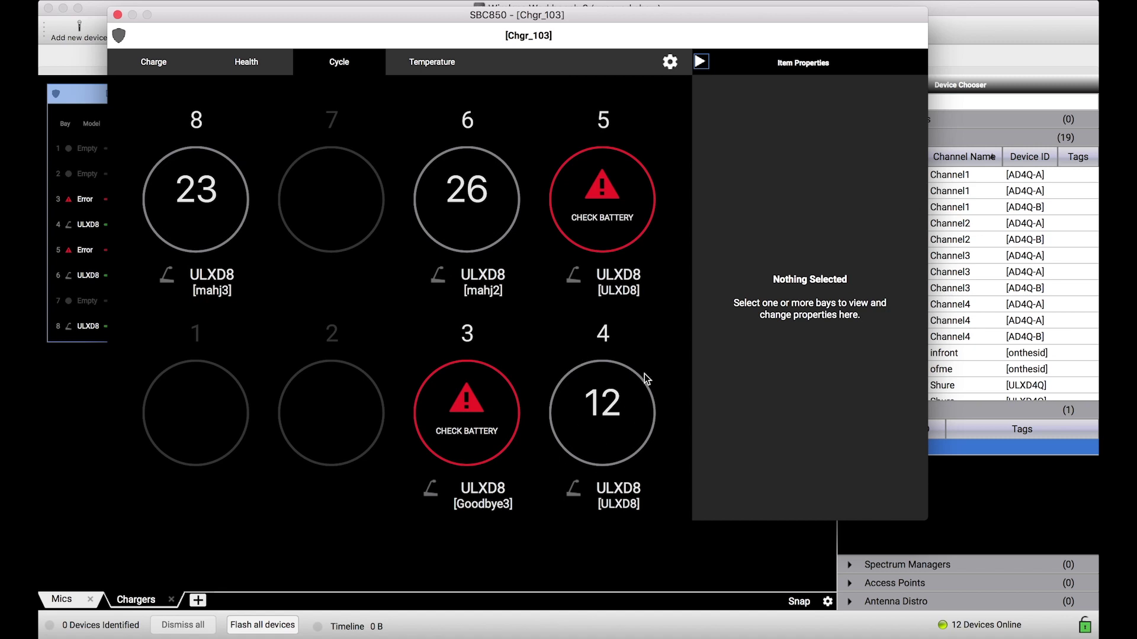
click(612, 423)
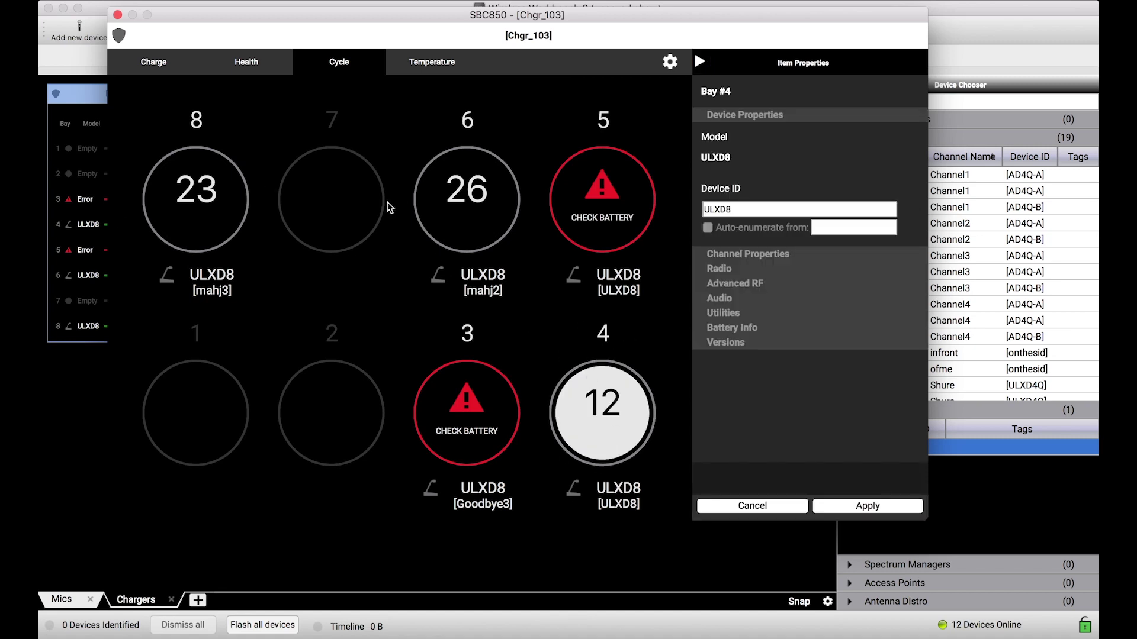
Show bay temperatures, then inspect bay 4's Channel, Radio and Advanced RF properties
click(426, 63)
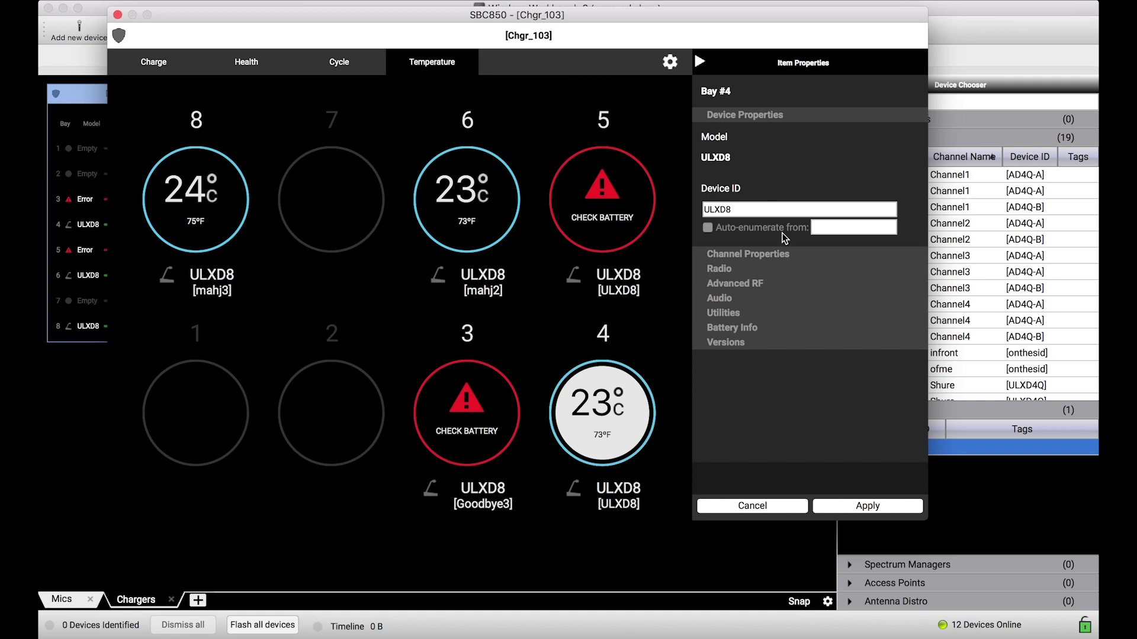
click(741, 256)
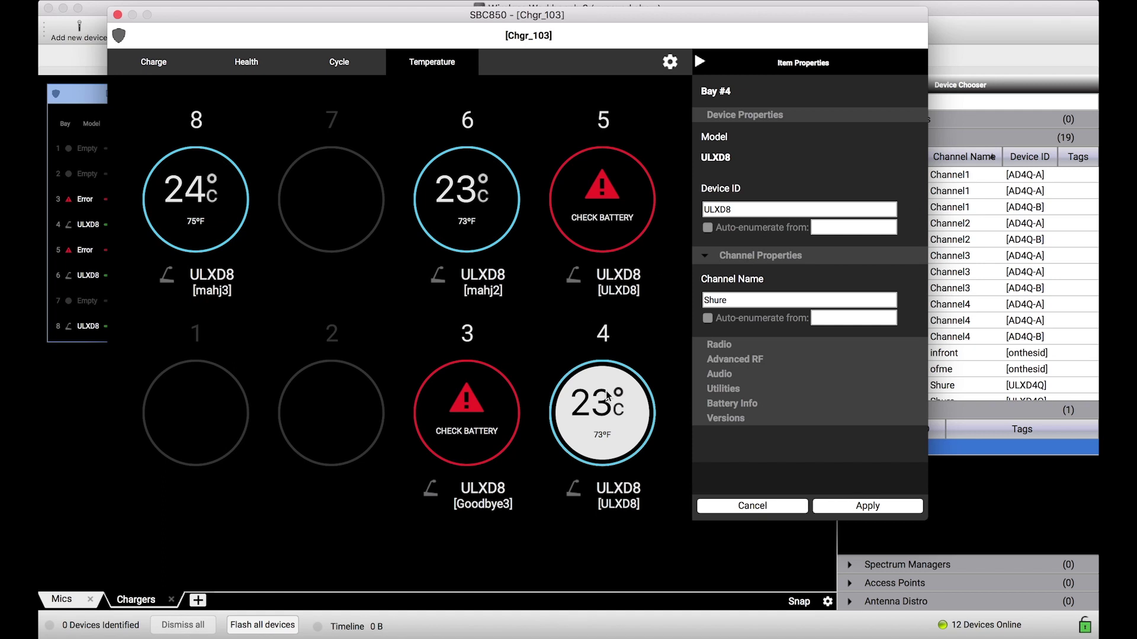
click(727, 344)
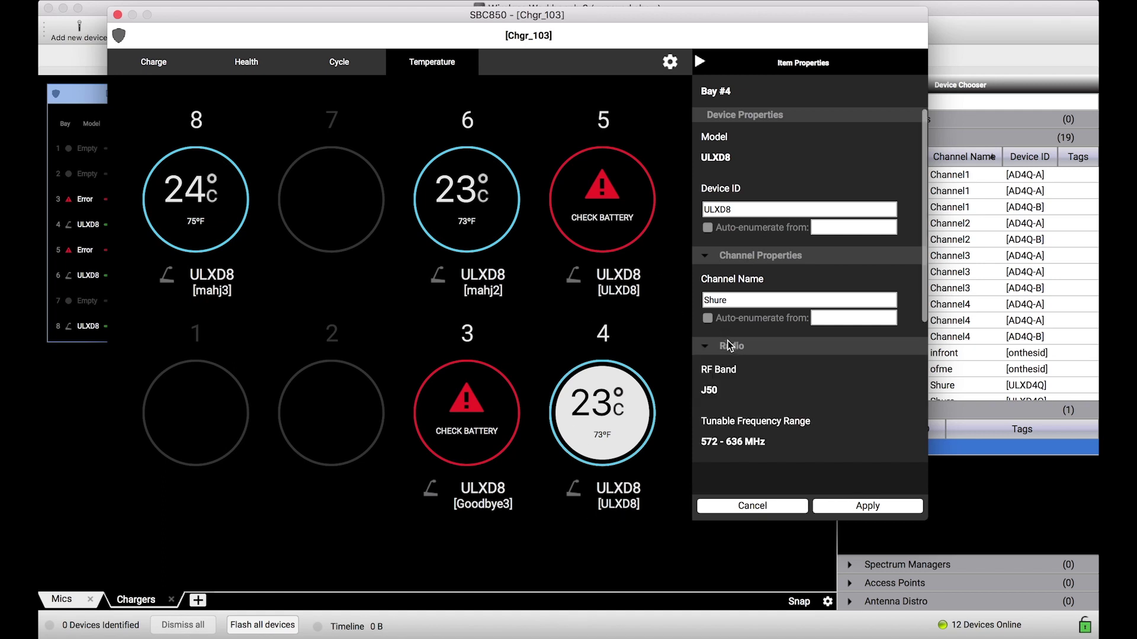
click(741, 349)
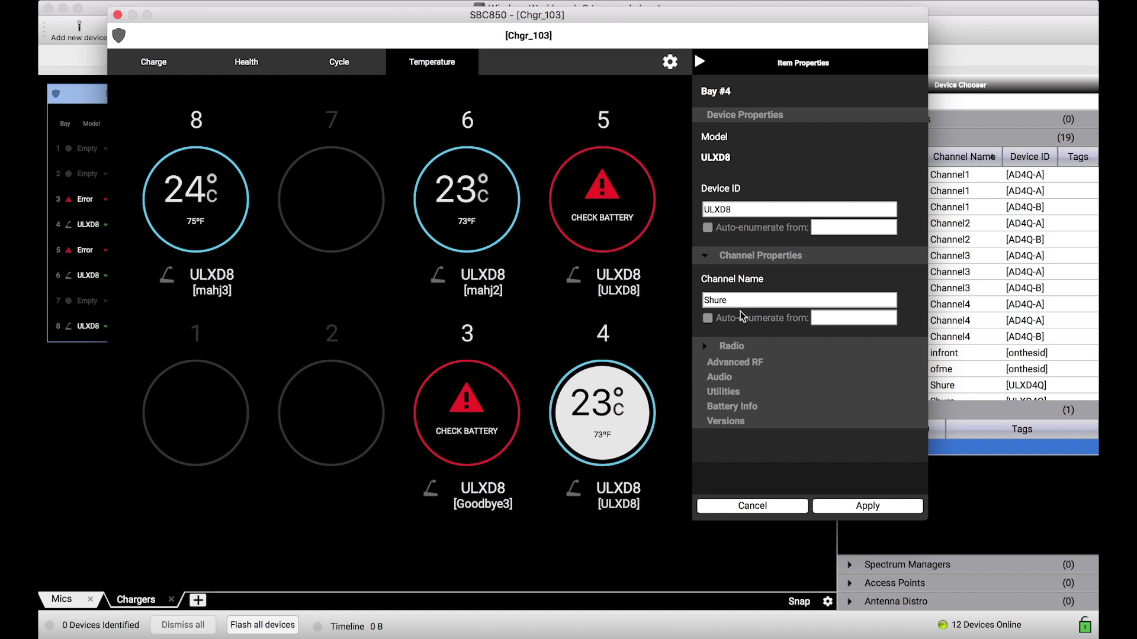
click(737, 363)
scroll(741, 428, down, 3)
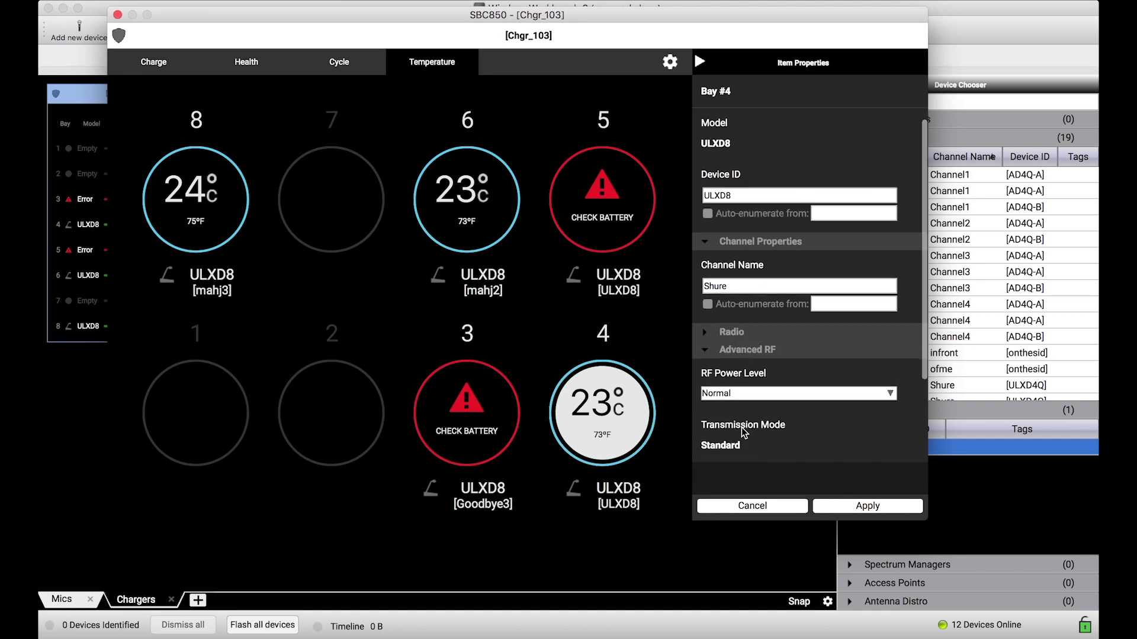
click(758, 293)
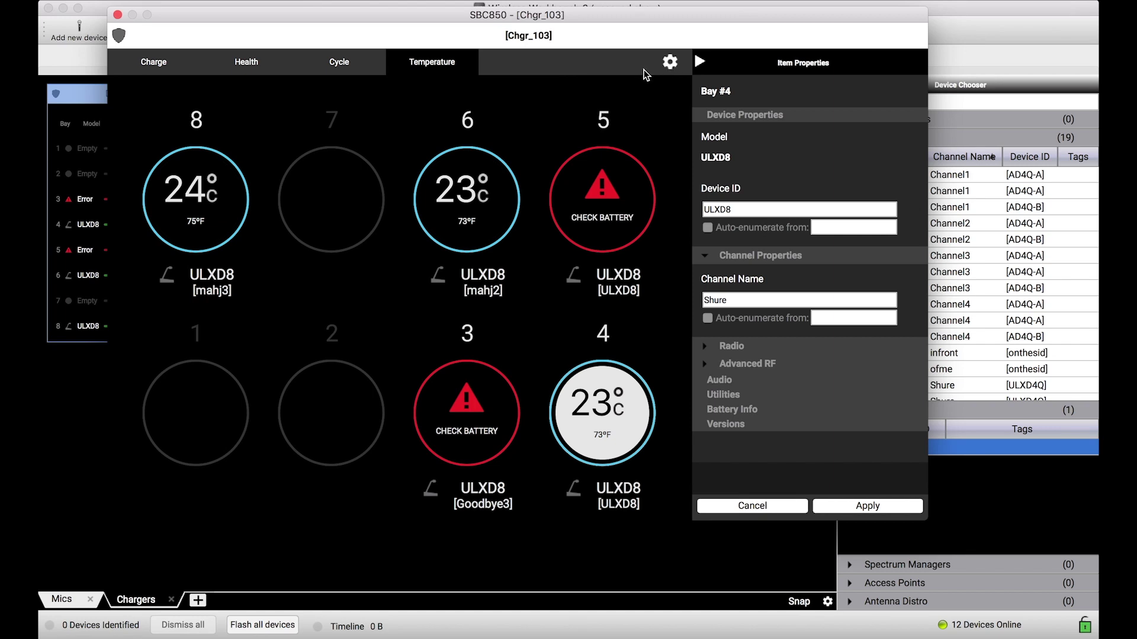
Check the charger's Utilities/Network settings, return to bay charge levels, then close the SBC850 window
click(669, 65)
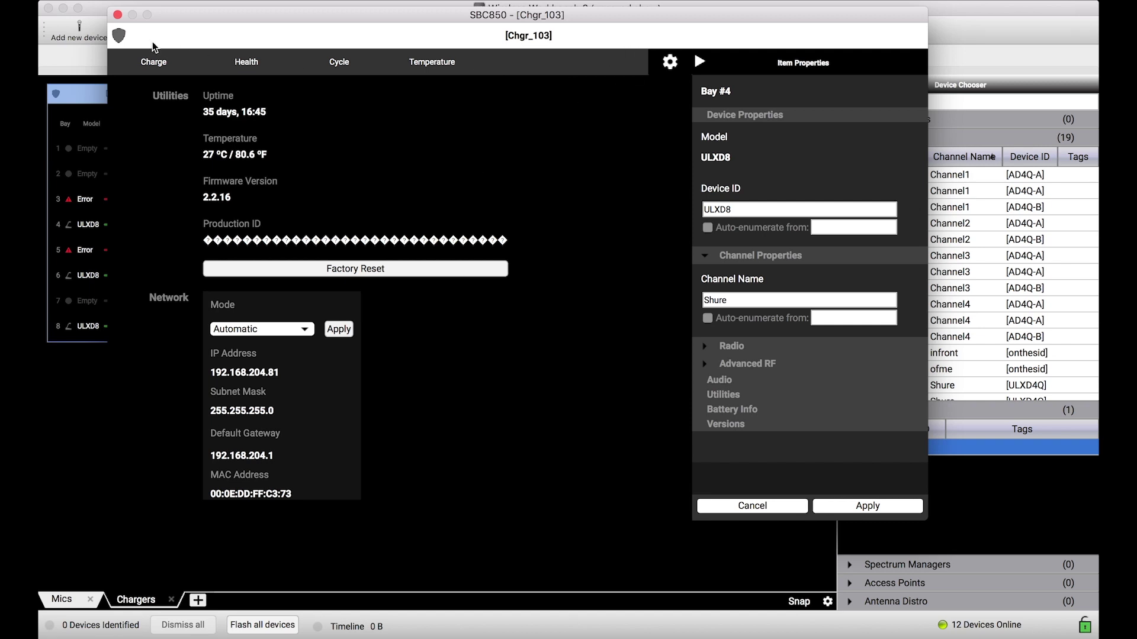
click(162, 63)
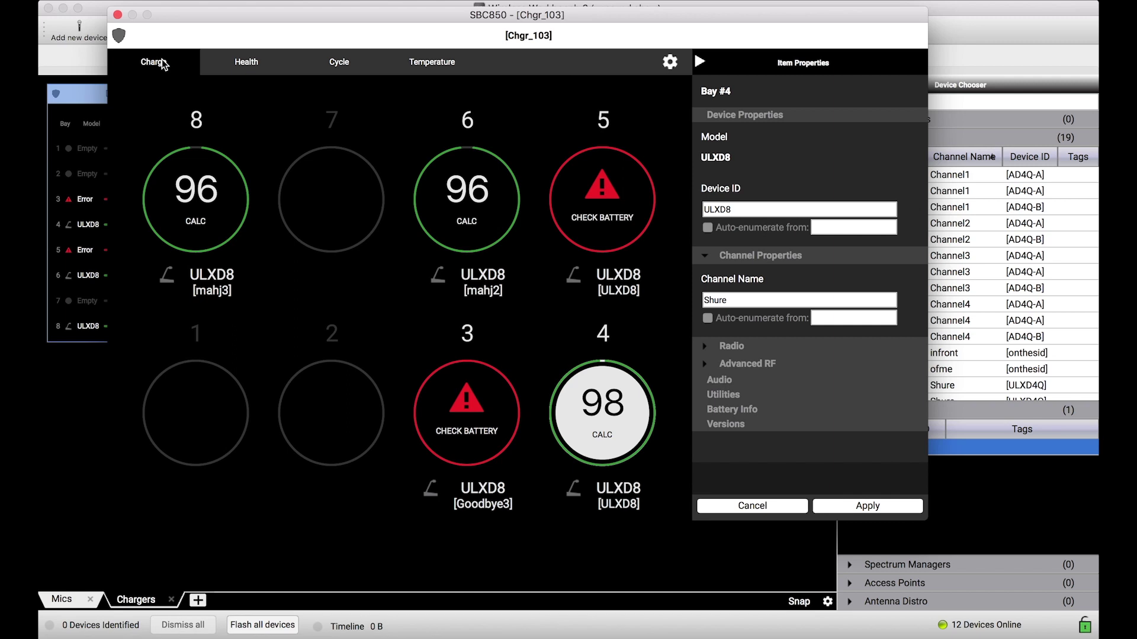
click(117, 14)
Find the Chgr_103 SBC850 under Charger in the Inventory, then return to the Monitor view
click(314, 61)
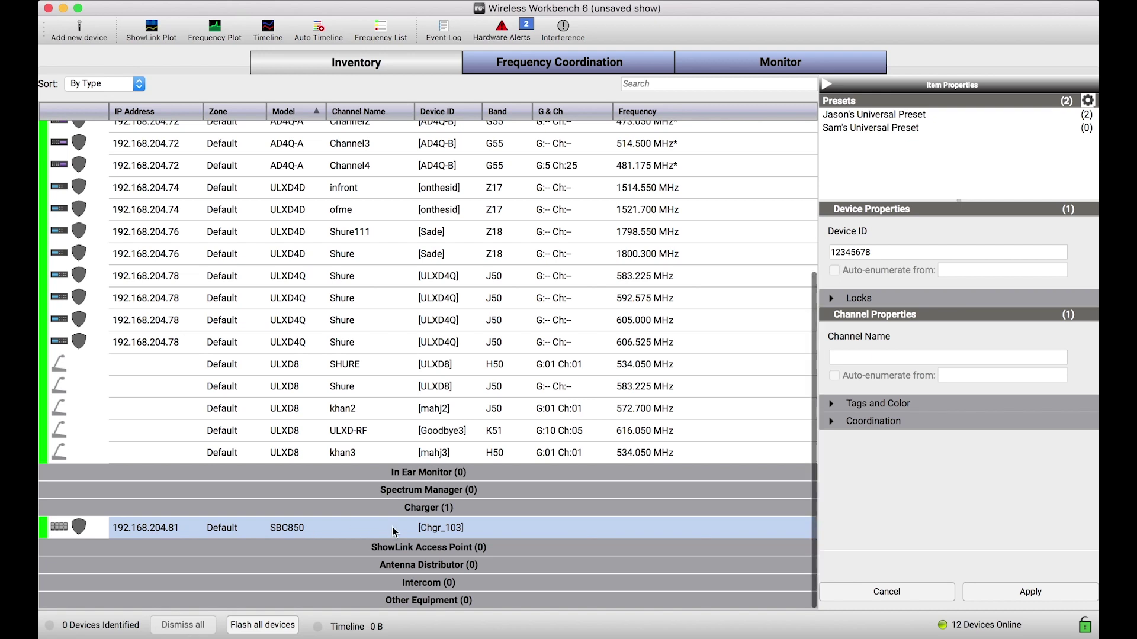
scroll(423, 527, up, 1)
scroll(266, 560, down, 1)
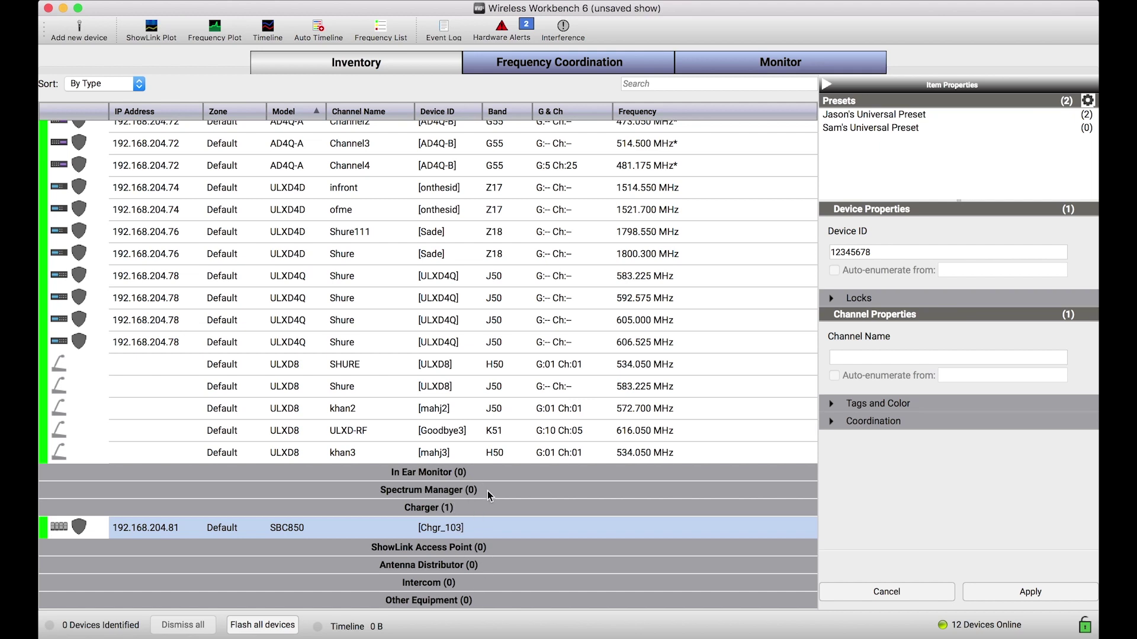
click(702, 69)
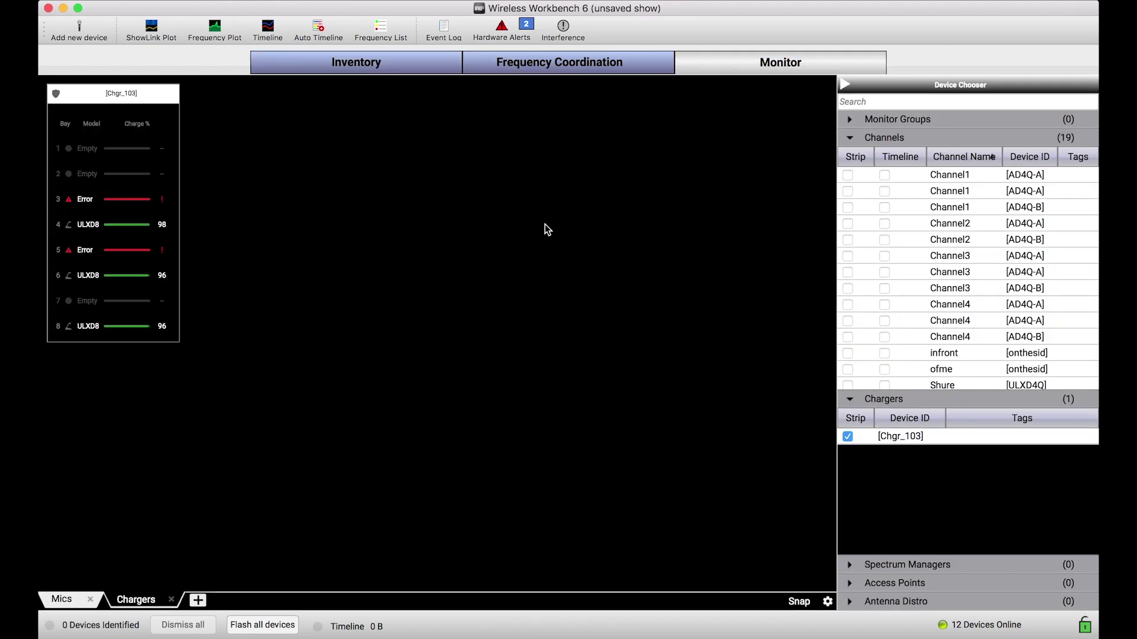